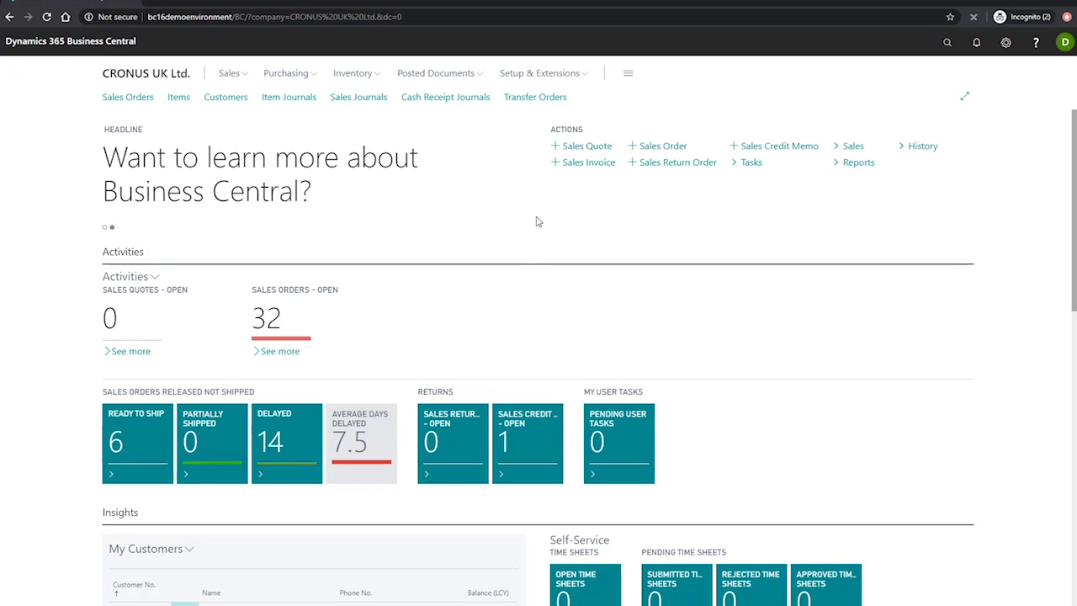
Step: Open the Customer Posting Groups list through a Tell Me search for 'custom post'
{"action": "left_click", "coordinate": [940, 52]}
{"action": "type", "text": "custo"}
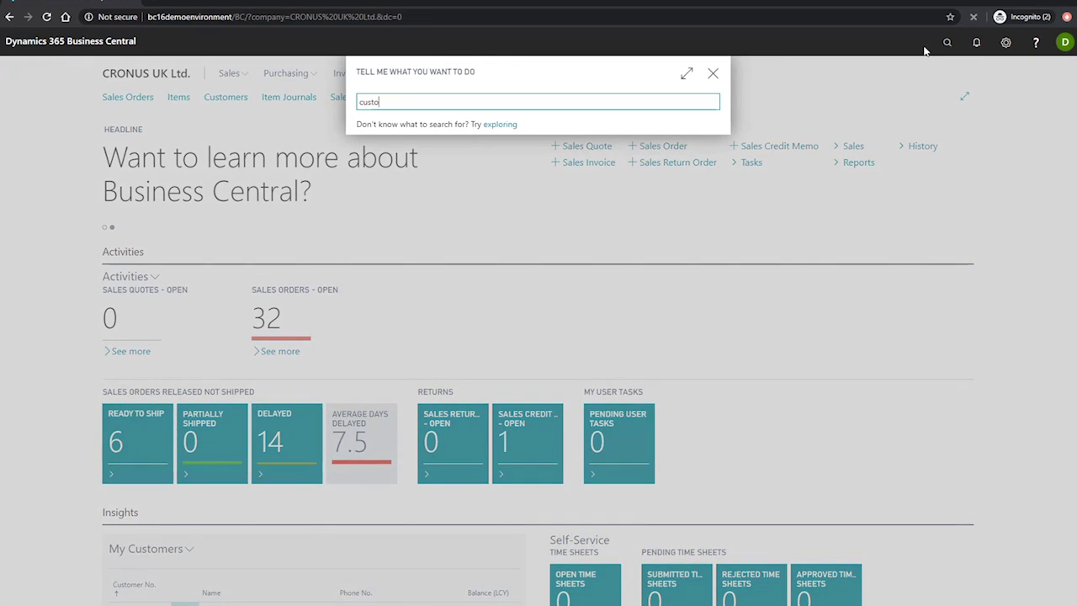
{"action": "type", "text": "m post"}
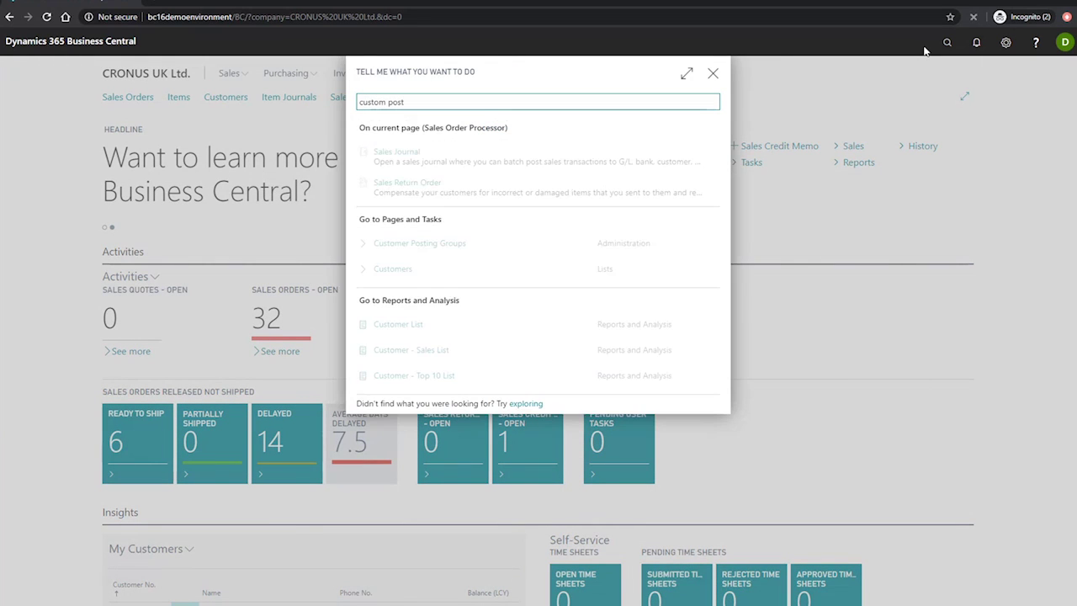
{"action": "left_click", "coordinate": [589, 244]}
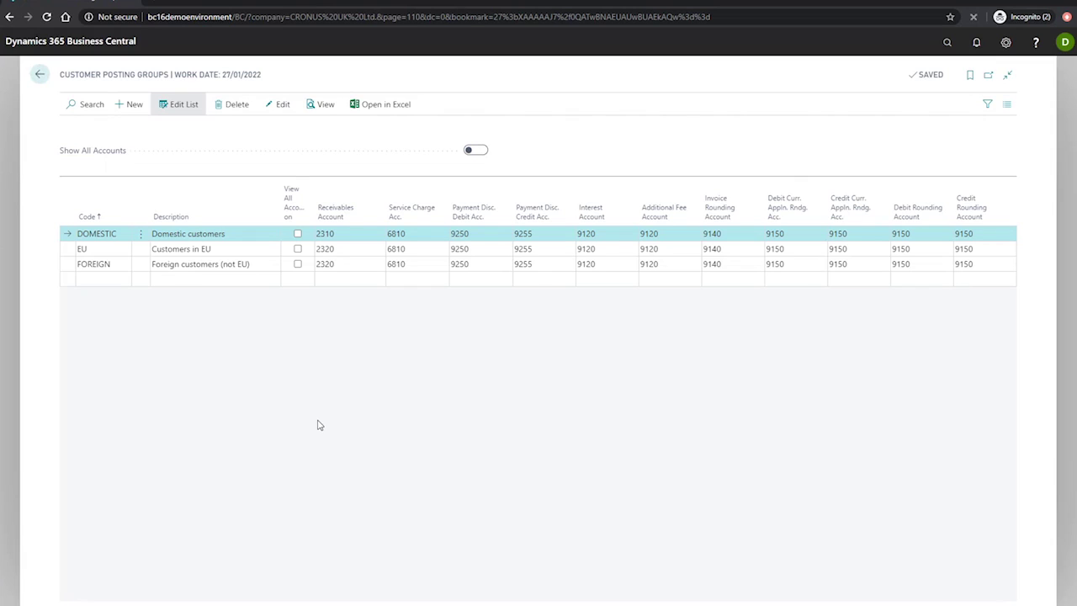
Step: Open the Vendor Posting Groups list (DOMESTIC, EU, FOREIGN) by searching 'vendo post'
{"action": "left_click", "coordinate": [946, 42]}
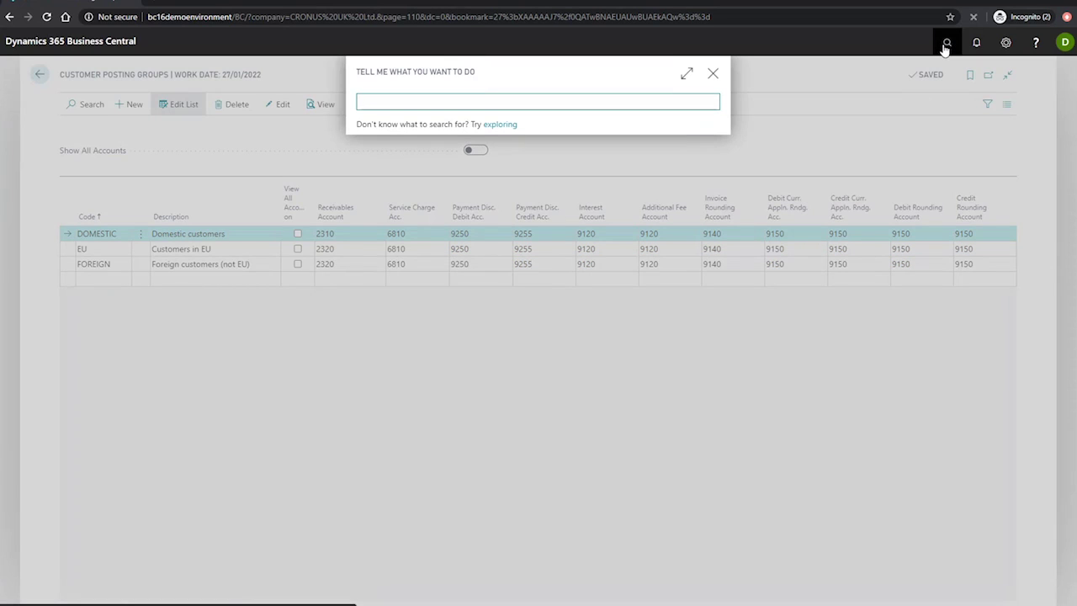
{"action": "type", "text": "vendo post"}
{"action": "left_click", "coordinate": [469, 149]}
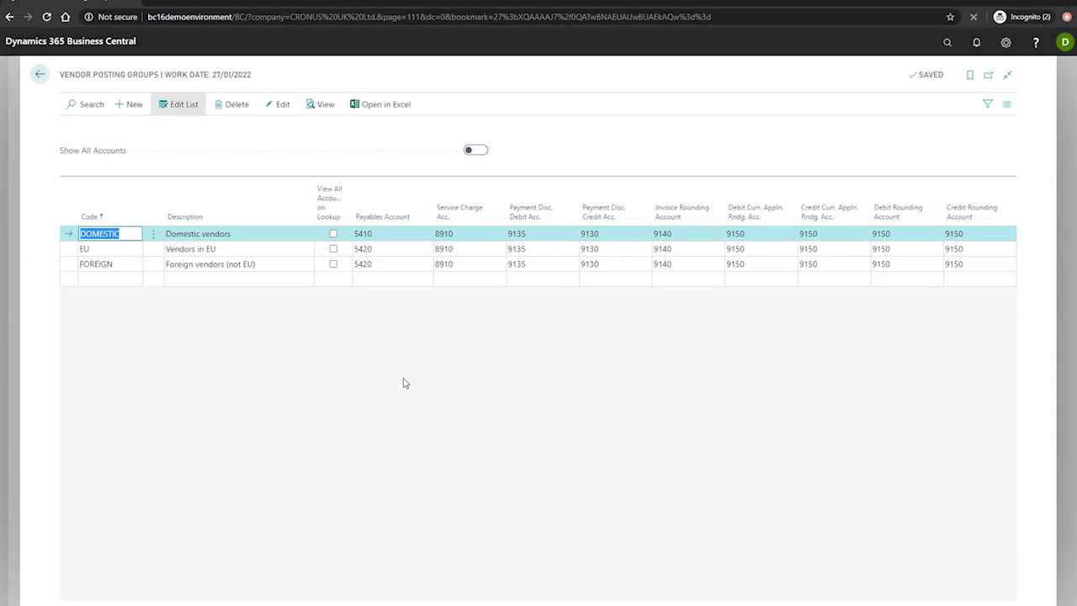
{"action": "left_click", "coordinate": [945, 41]}
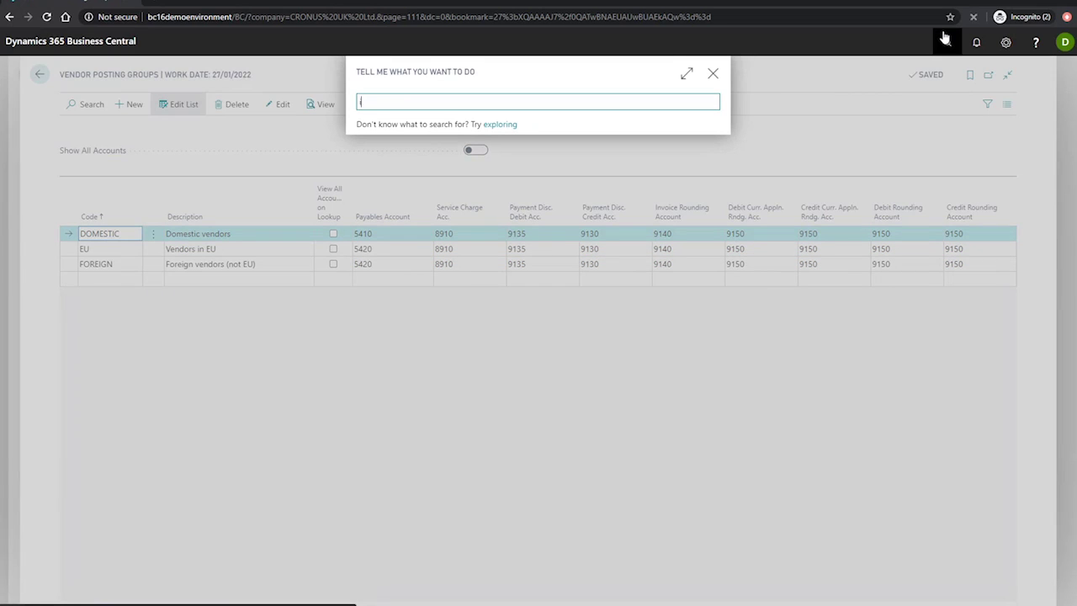
Step: Open Inventory Posting Groups and view the Inventory Posting Setup for the FINISHED group
{"action": "type", "text": "inventory posti"}
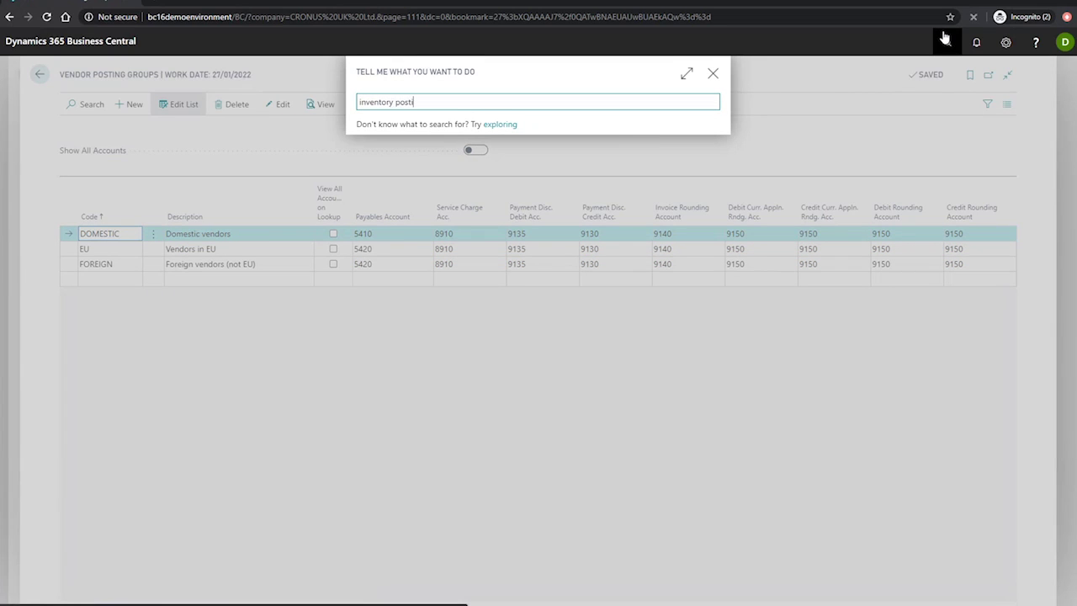
{"action": "left_click", "coordinate": [452, 177]}
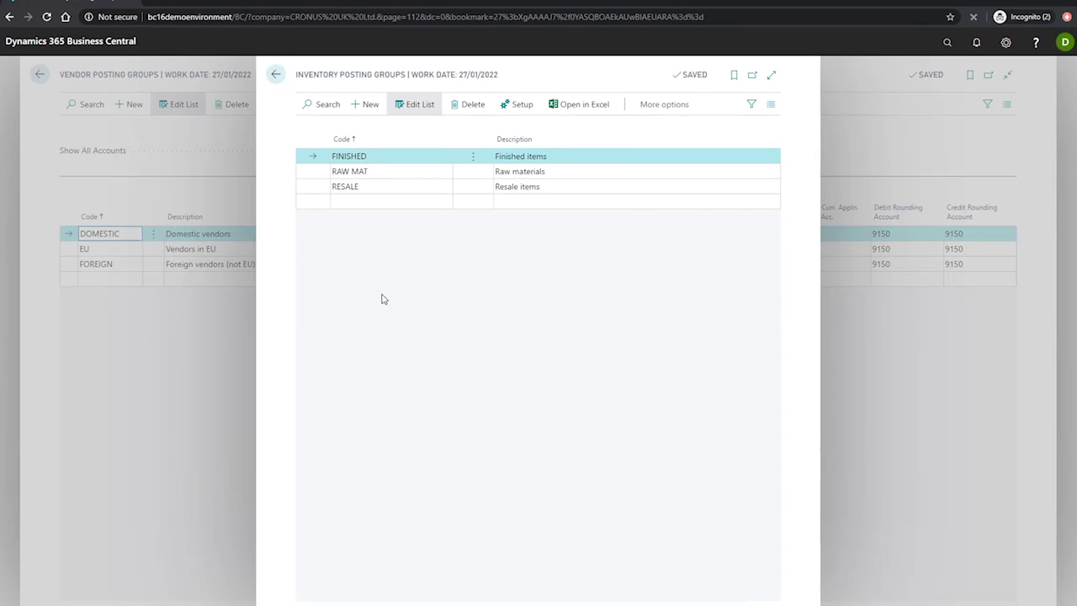
{"action": "left_click", "coordinate": [515, 109]}
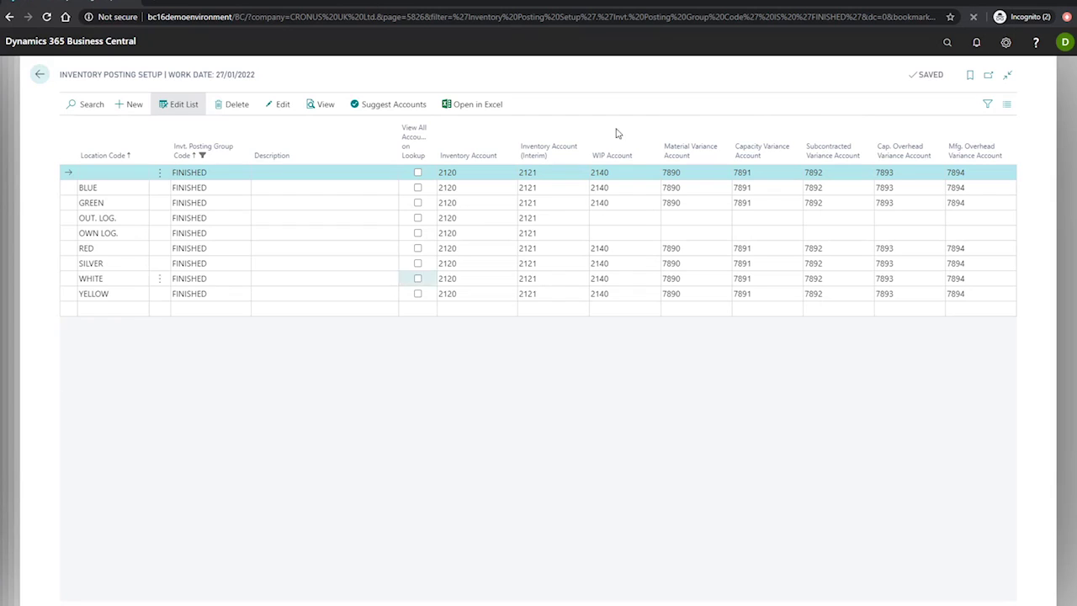
{"action": "left_click", "coordinate": [947, 42]}
Step: View Bank Account Posting Groups, then FA Posting Groups (CAR, MACHINERY, TELEPHONE)
{"action": "type", "text": "bank "}
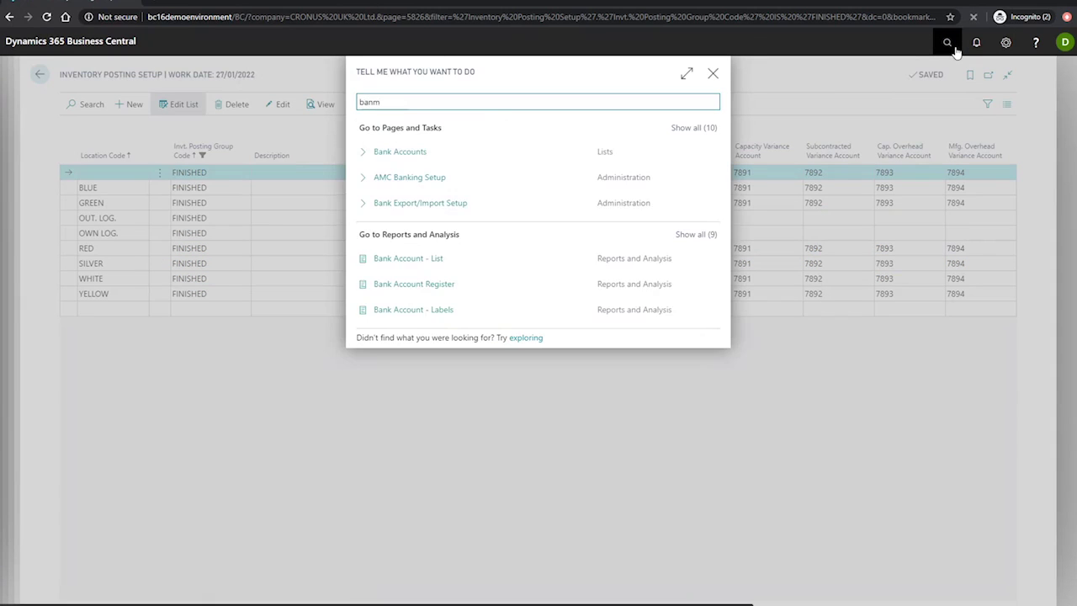
{"action": "type", "text": "account po"}
{"action": "key", "text": "Return"}
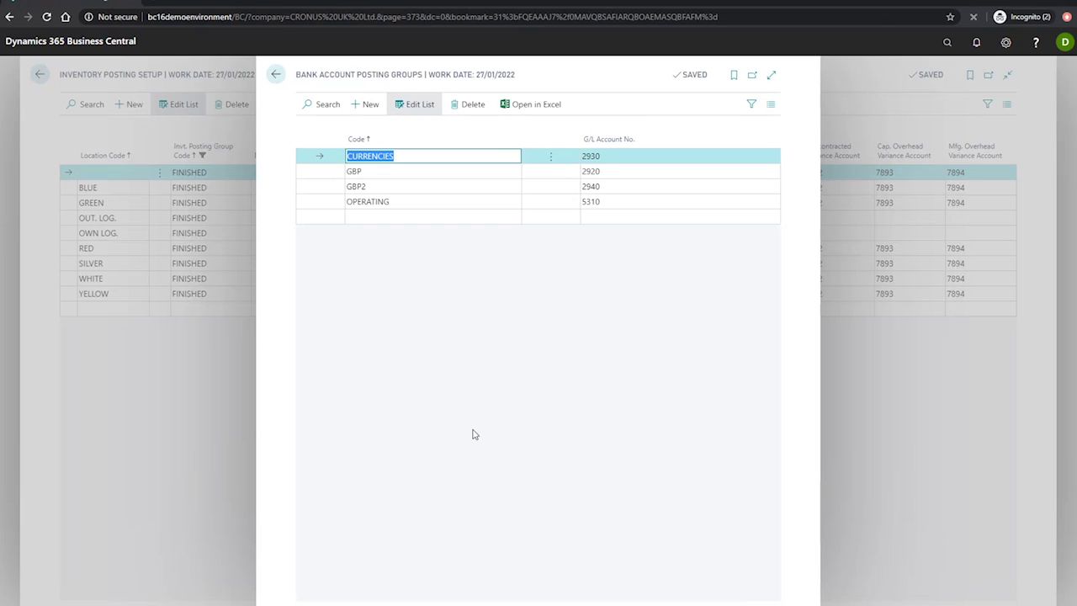
{"action": "key", "text": "alt+q"}
{"action": "type", "text": "fa post"}
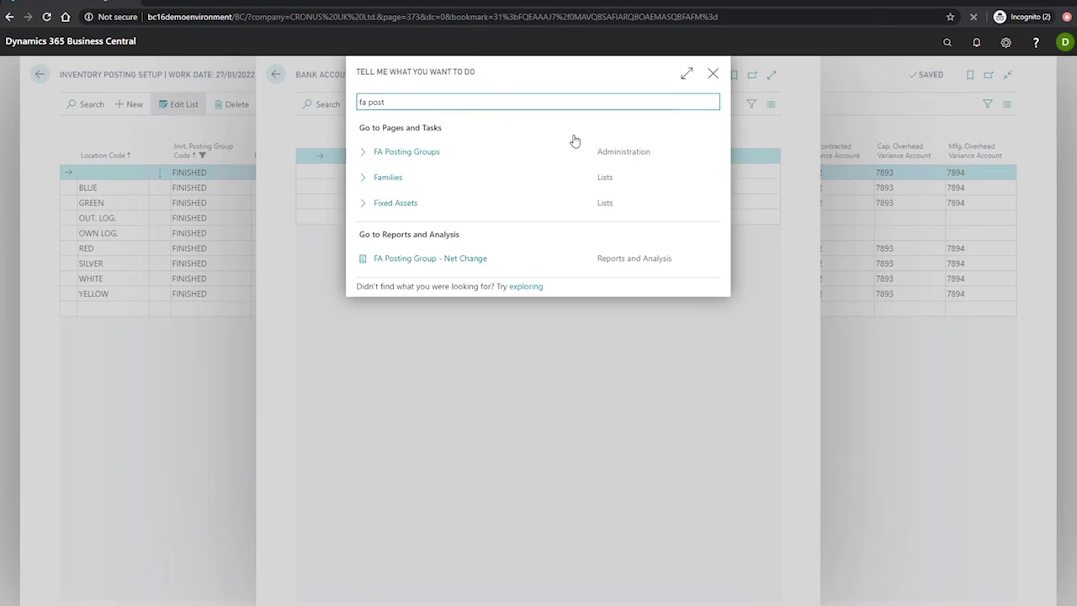
{"action": "left_click", "coordinate": [400, 149]}
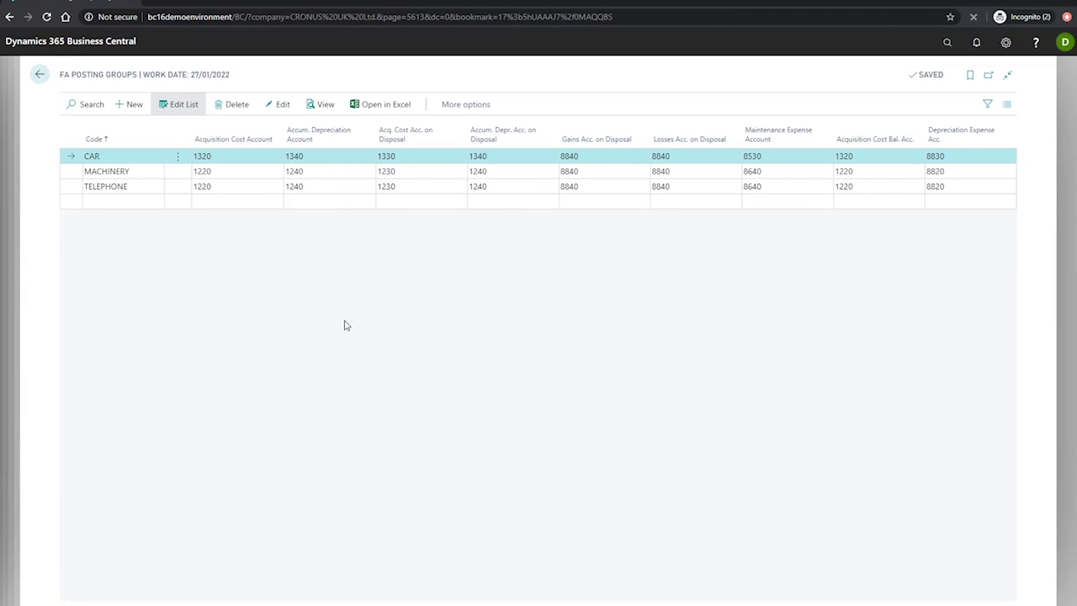
{"action": "left_click", "coordinate": [946, 41]}
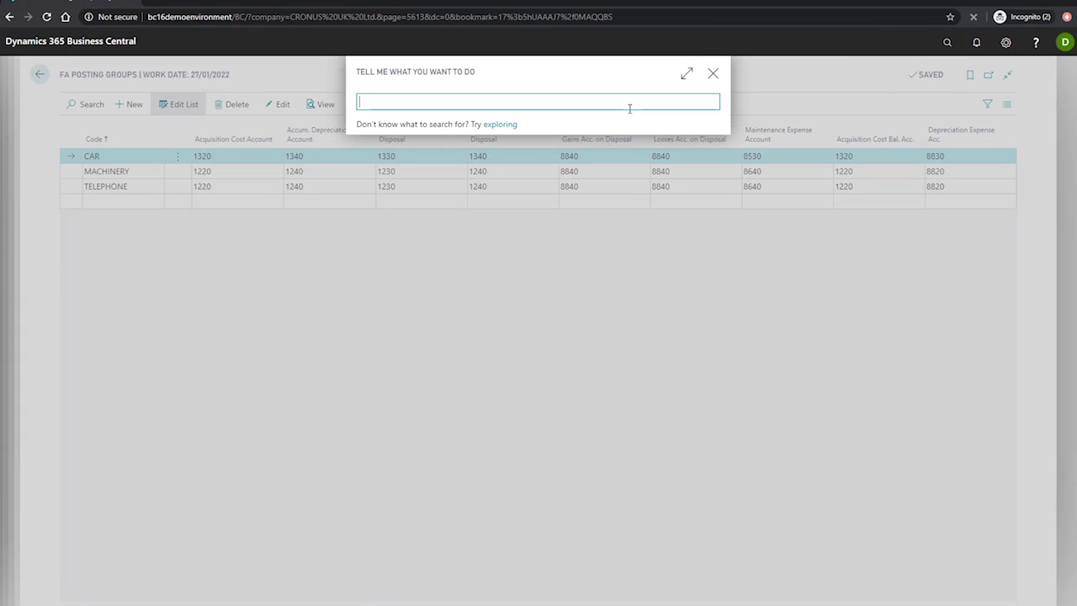
Step: View Job Posting Groups, then step back through page history to Customer Posting Groups
{"action": "type", "text": "job posting"}
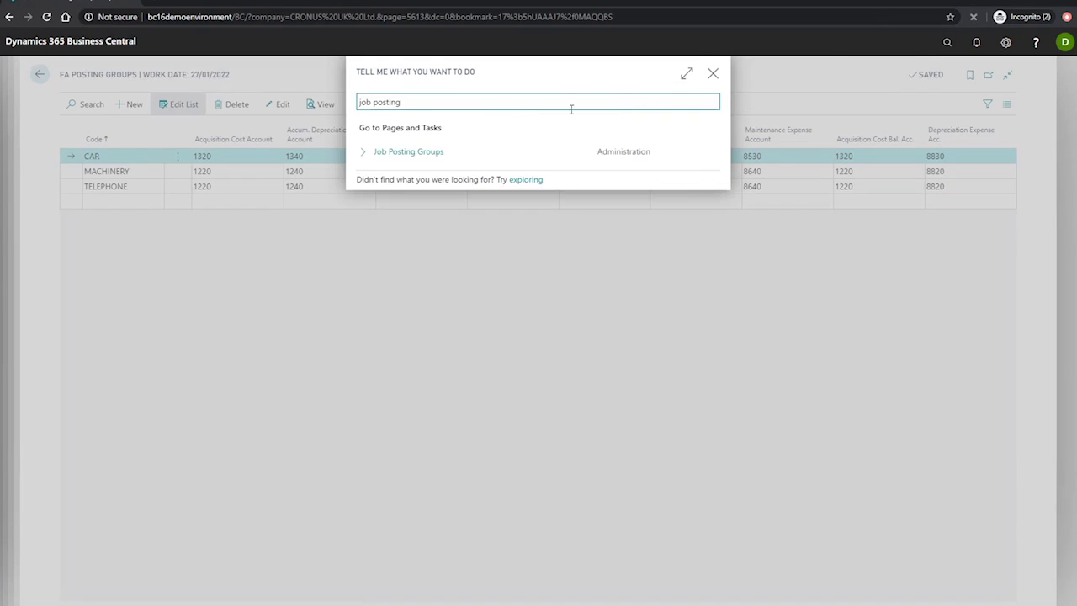
{"action": "left_click", "coordinate": [402, 152]}
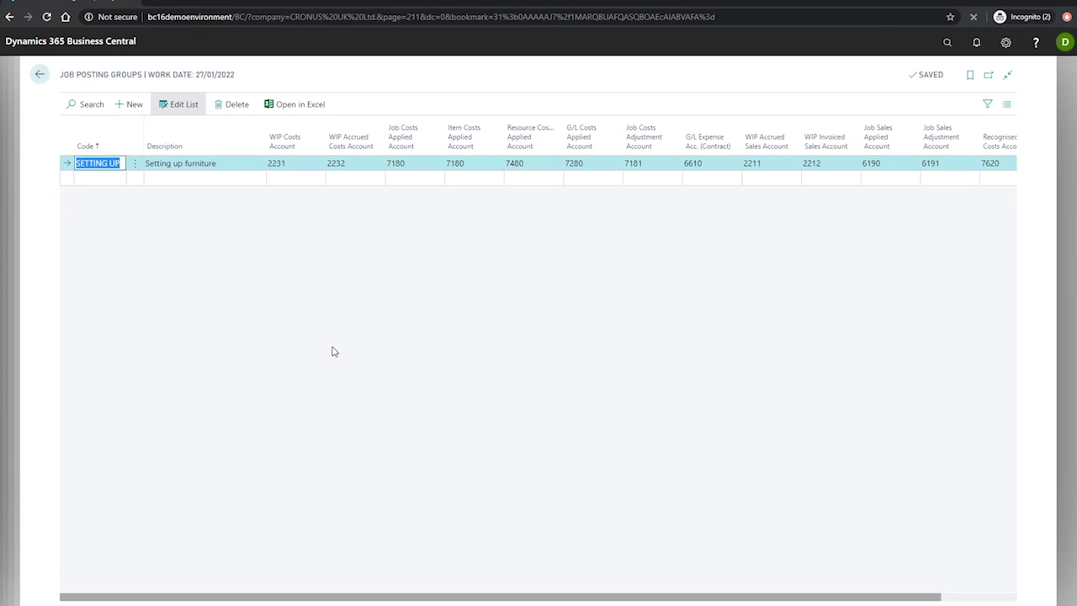
{"action": "key", "text": "alt+Left"}
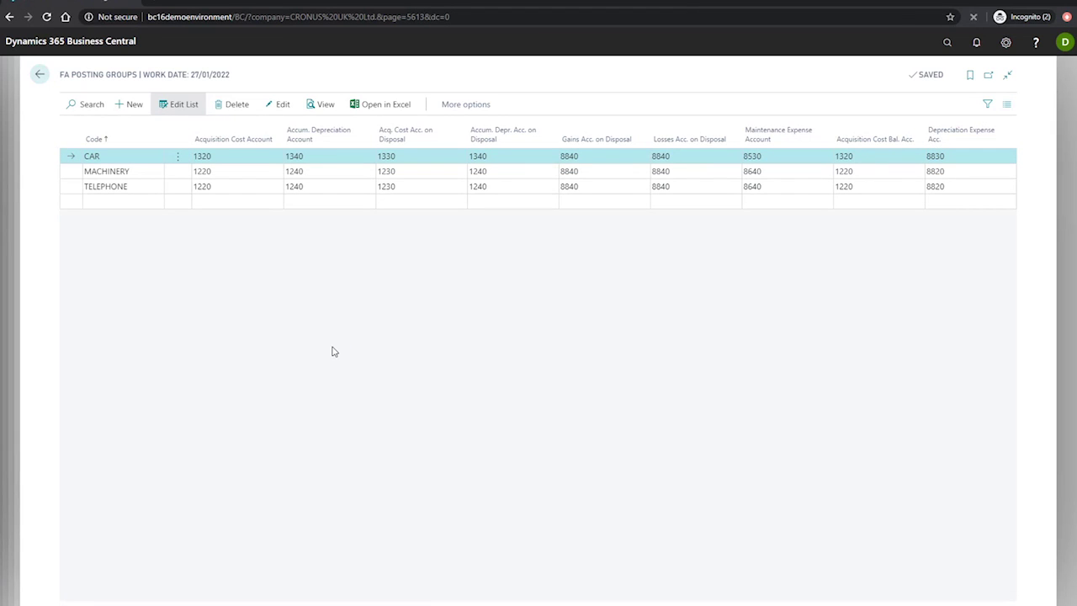
{"action": "key", "text": "alt+Left"}
{"action": "key", "text": "alt+Left"}
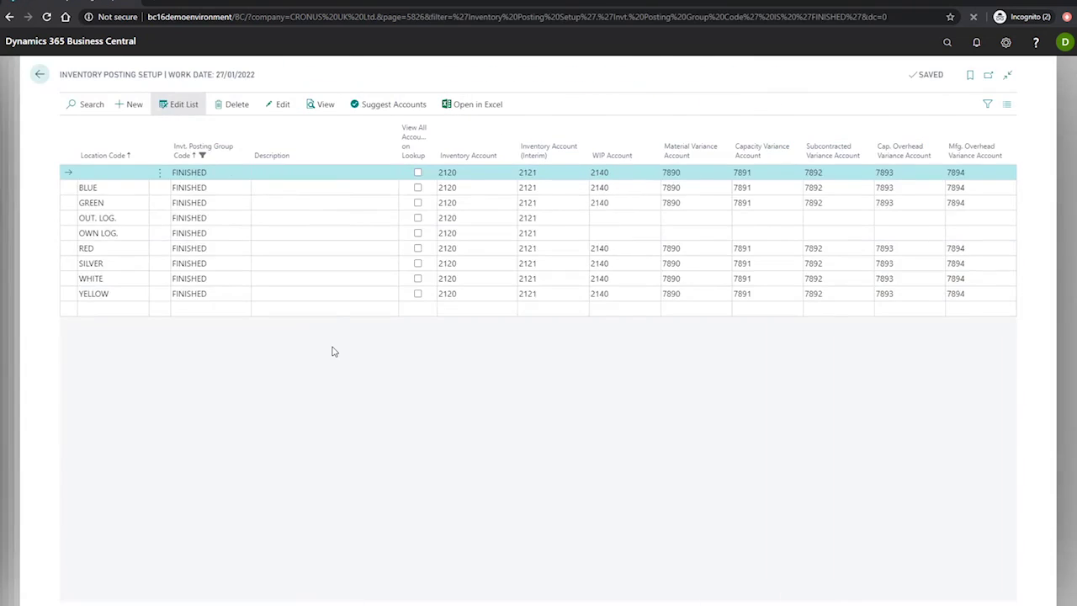
{"action": "key", "text": "alt+Left"}
{"action": "key", "text": "alt+Left"}
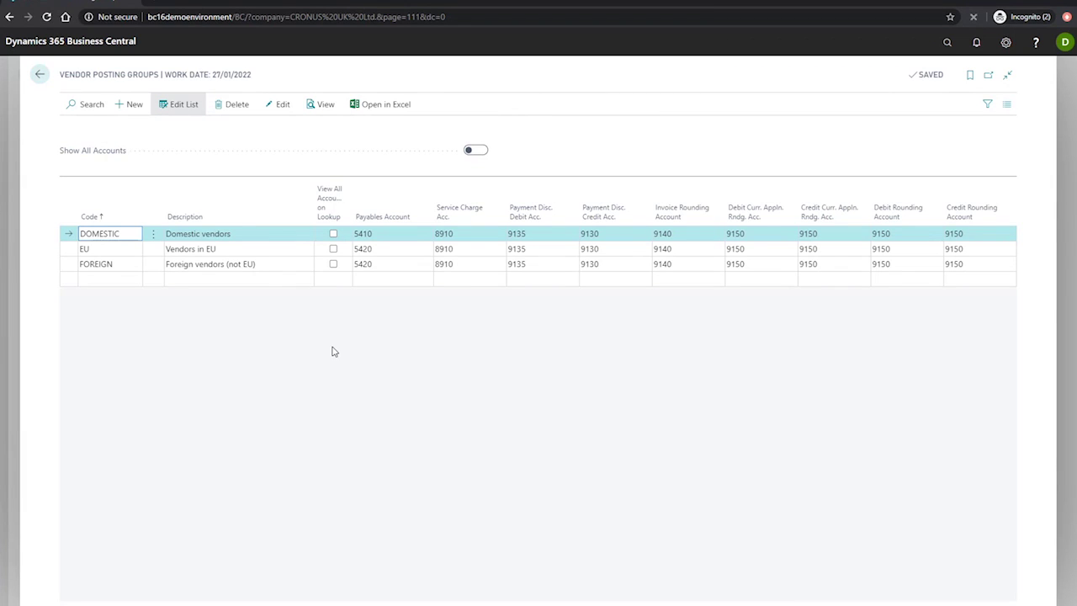
{"action": "key", "text": "alt+Left"}
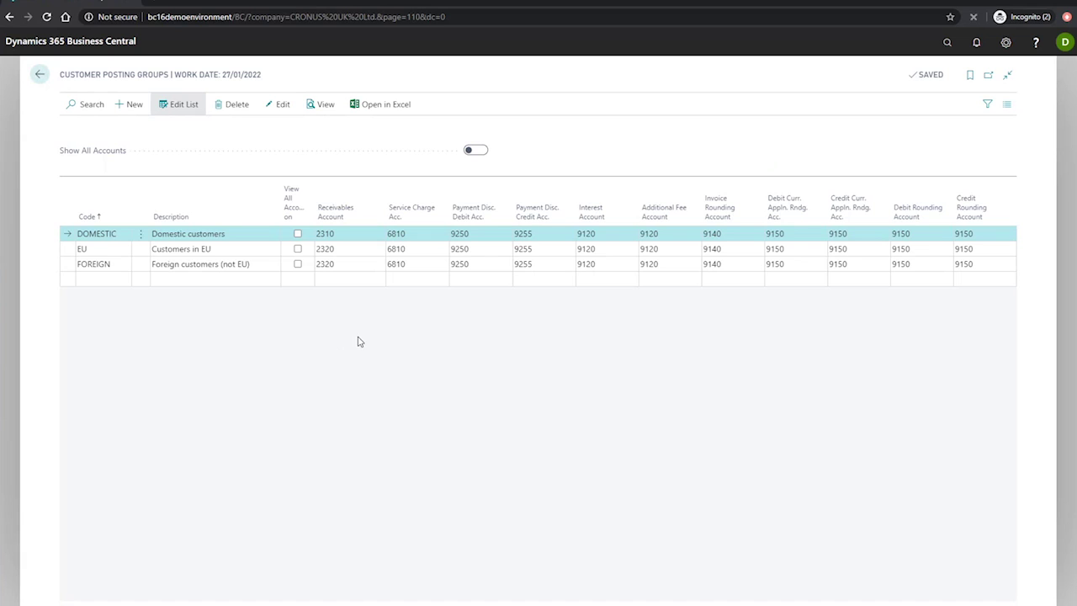
Step: Turn Show All Accounts on, scroll across the extra account columns, then turn it off
{"action": "left_click", "coordinate": [474, 151]}
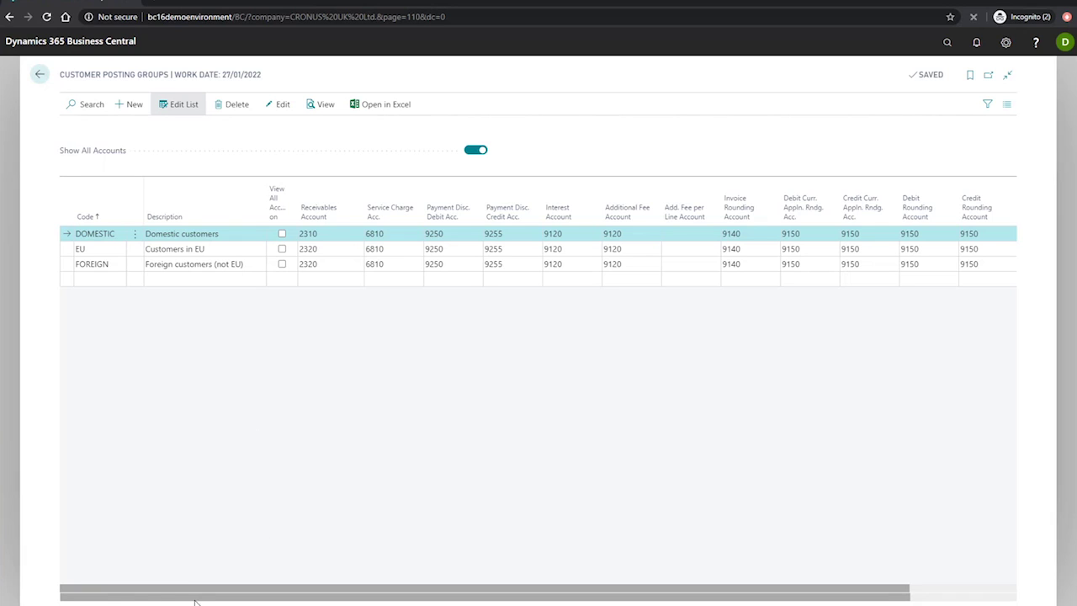
{"action": "left_click_drag", "start_coordinate": [195, 602], "coordinate": [247, 601]}
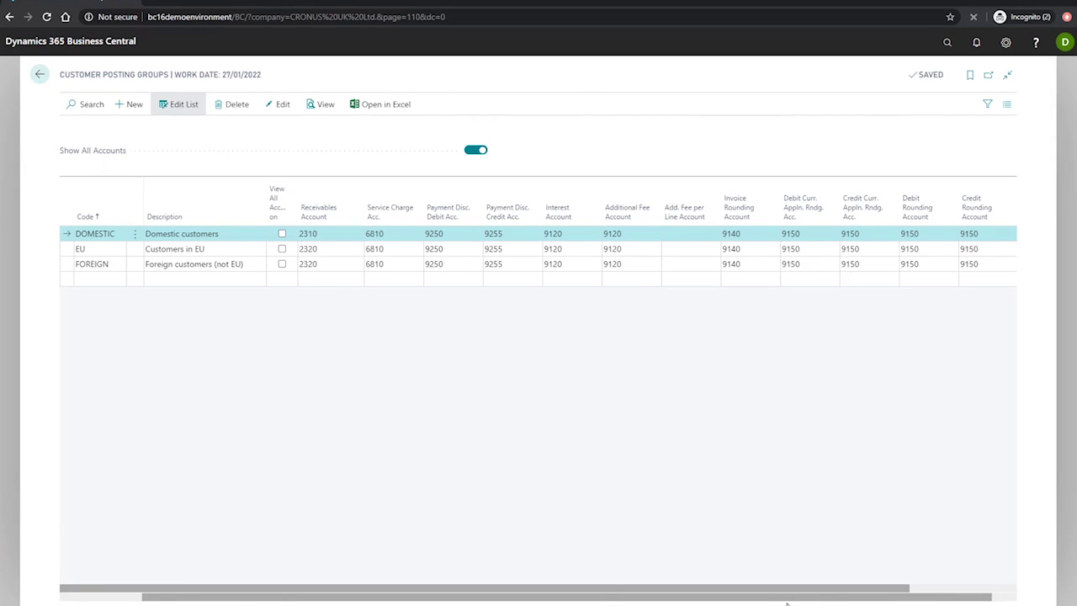
{"action": "left_click_drag", "start_coordinate": [814, 601], "coordinate": [839, 601]}
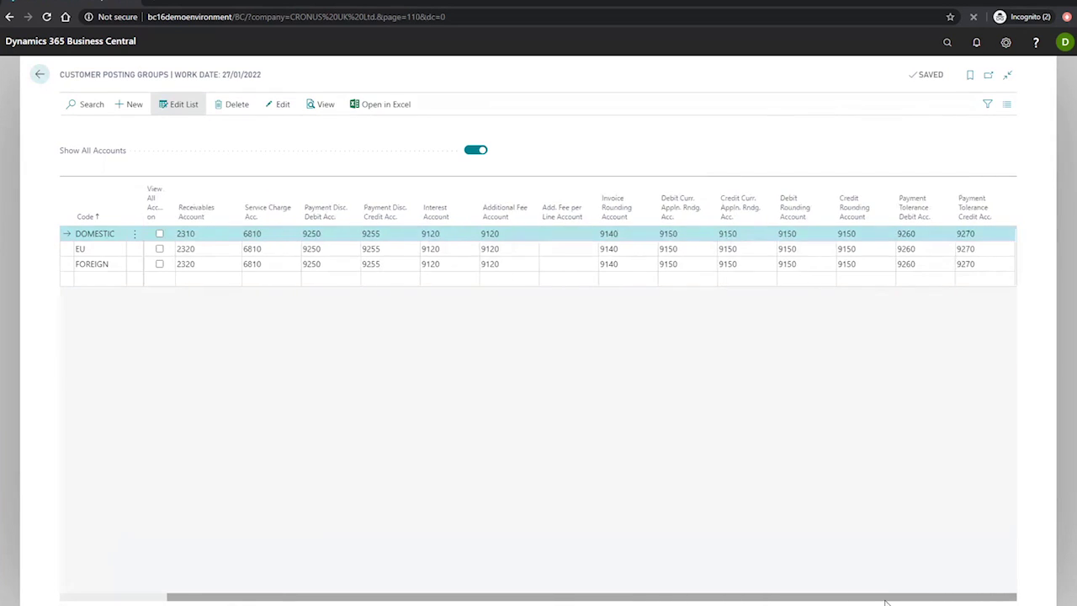
{"action": "left_click", "coordinate": [475, 151]}
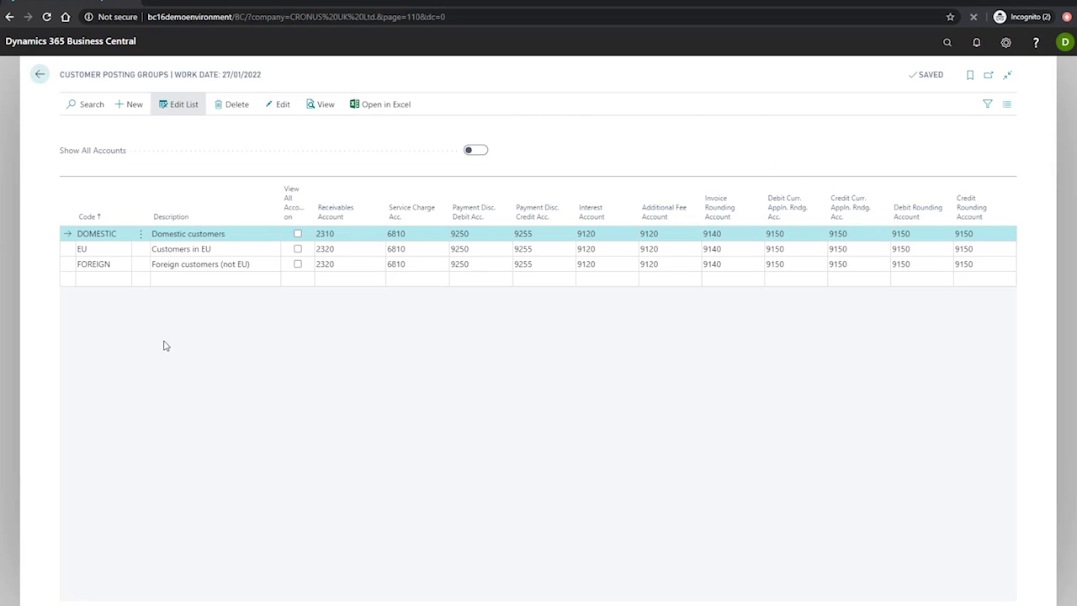
Step: Revert the blank new posting group row and go back to the CRONUS UK Ltd. home page
{"action": "left_click", "coordinate": [105, 280]}
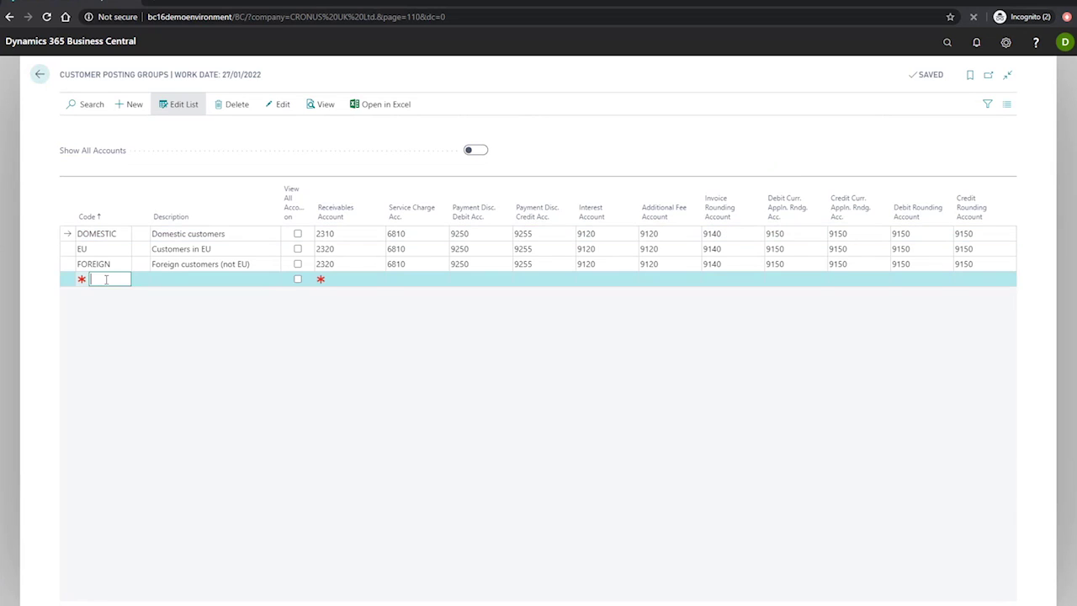
{"action": "left_click", "coordinate": [202, 281]}
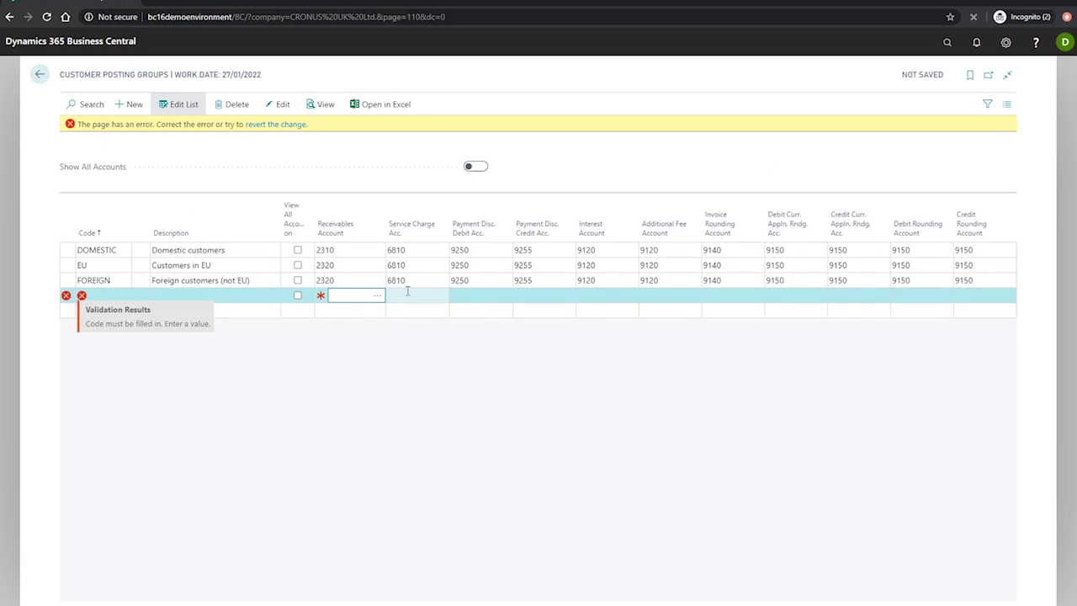
{"action": "left_click", "coordinate": [286, 124]}
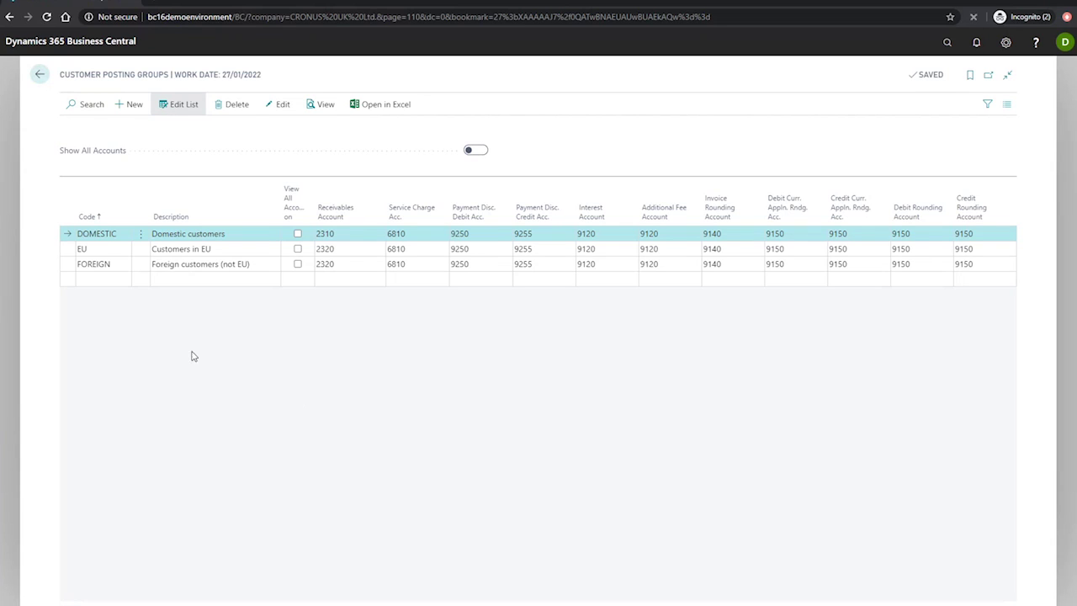
{"action": "left_click", "coordinate": [38, 85]}
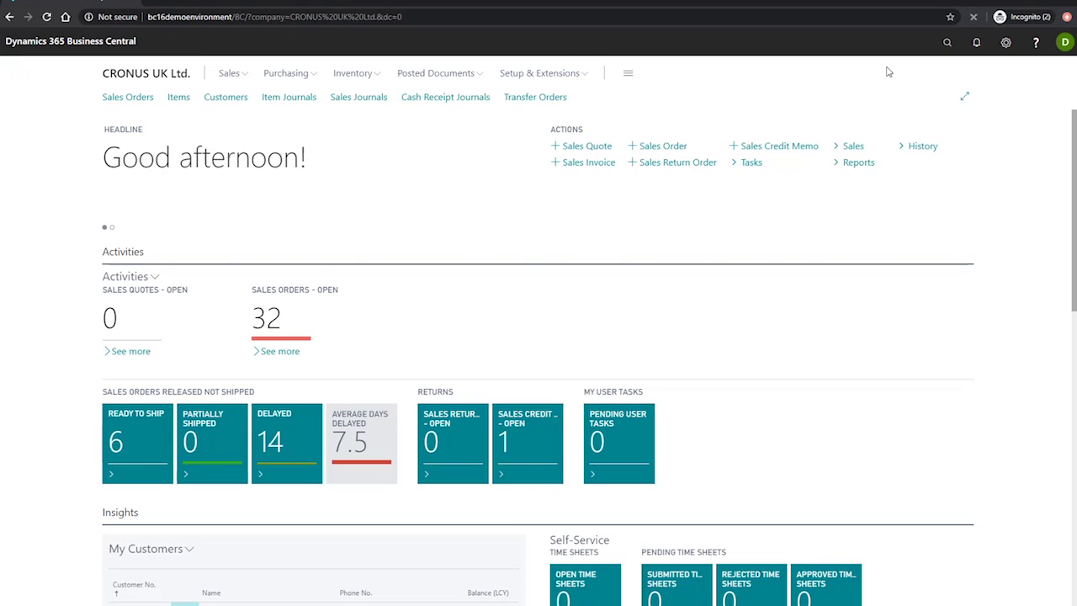
Step: Open the customer card for customer 10000, The Cannon Group PLC, from the Customers list
{"action": "left_click", "coordinate": [930, 52]}
{"action": "type", "text": "c"}
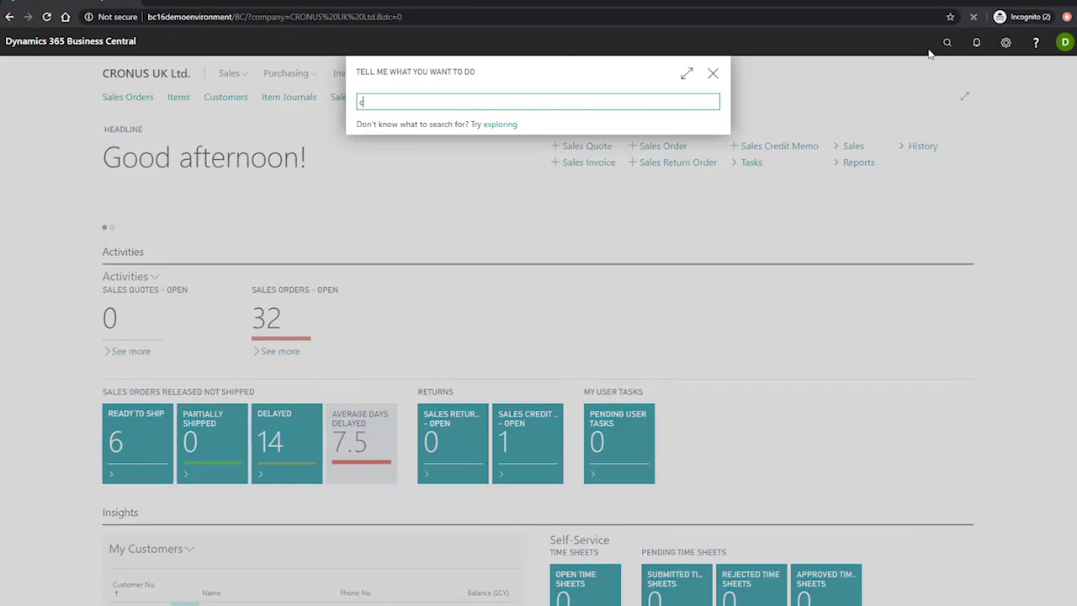
{"action": "type", "text": "ustomer"}
{"action": "key", "text": "Return"}
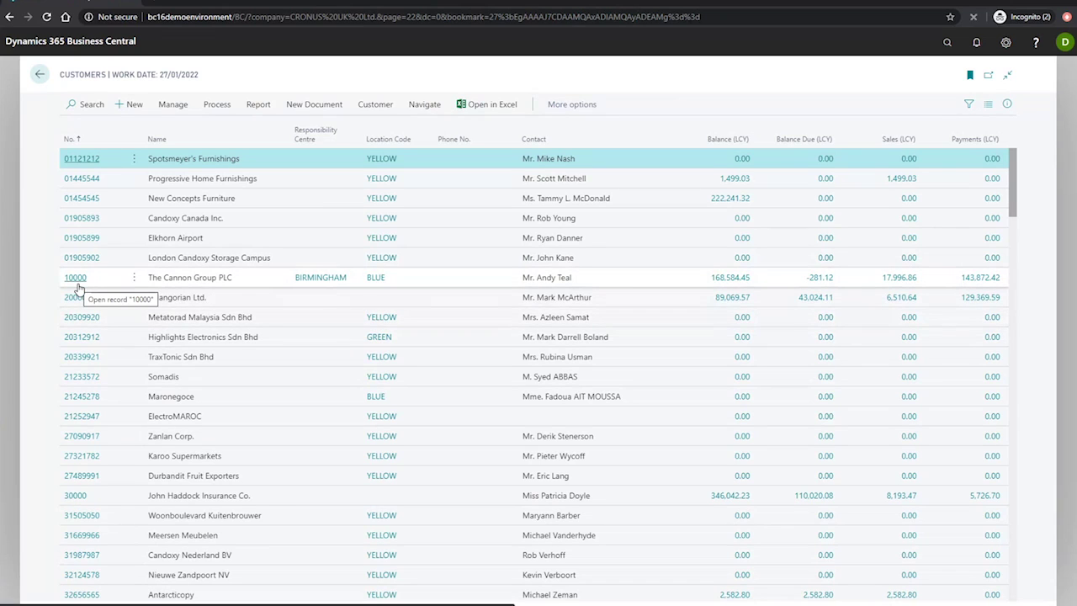
{"action": "left_click", "coordinate": [76, 280]}
Step: Show the Customer Posting Group choices (DOMESTIC, EU, FOREIGN) in the Invoicing section
{"action": "scroll", "coordinate": [336, 392], "scroll_direction": "down", "scroll_amount": 1}
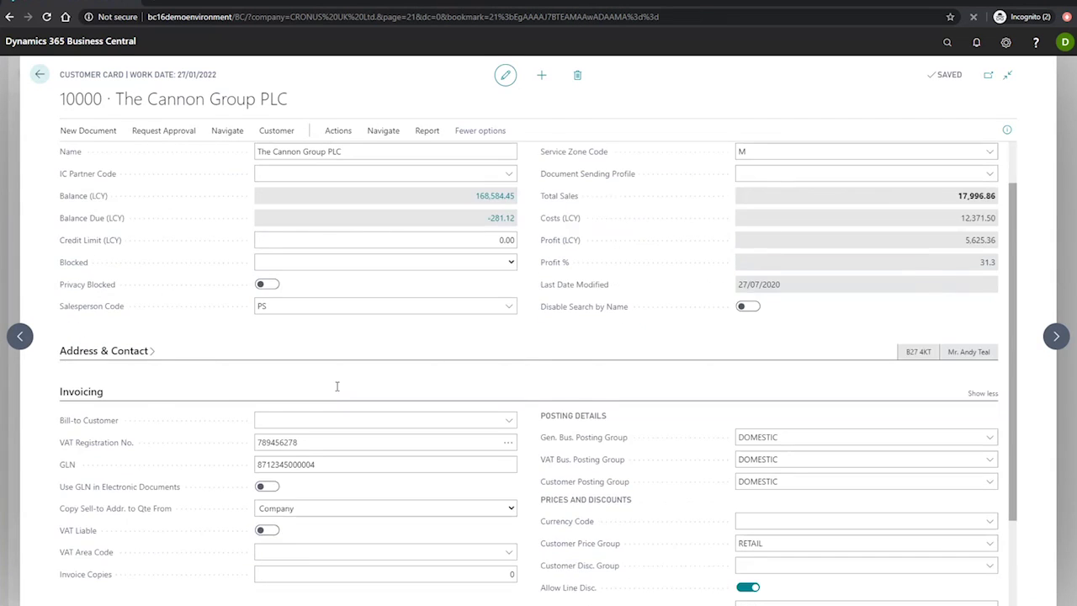
{"action": "scroll", "coordinate": [336, 387], "scroll_direction": "down", "scroll_amount": 1}
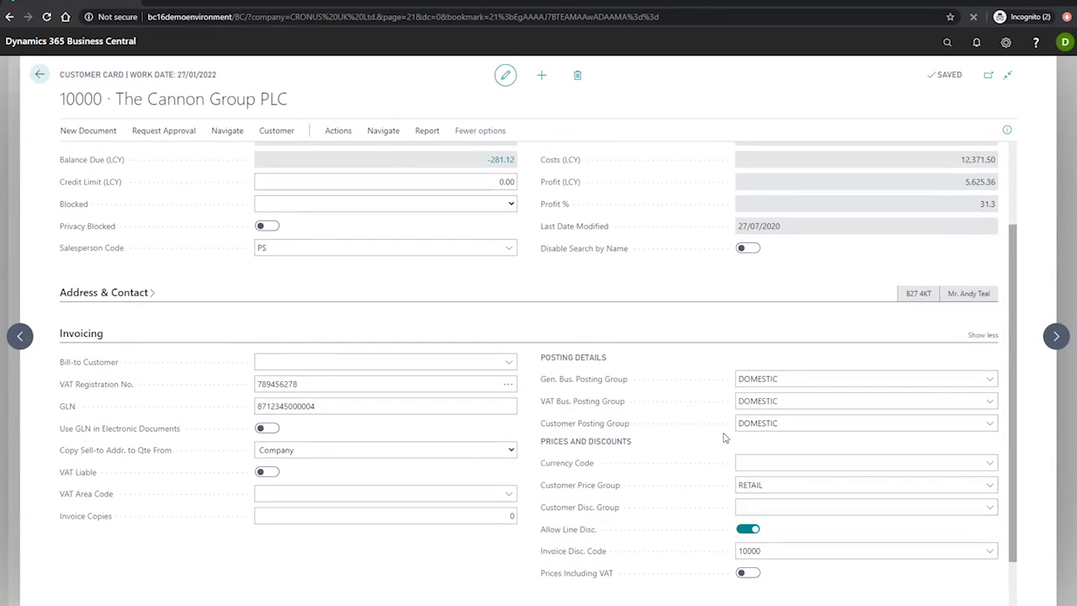
{"action": "left_click", "coordinate": [789, 423]}
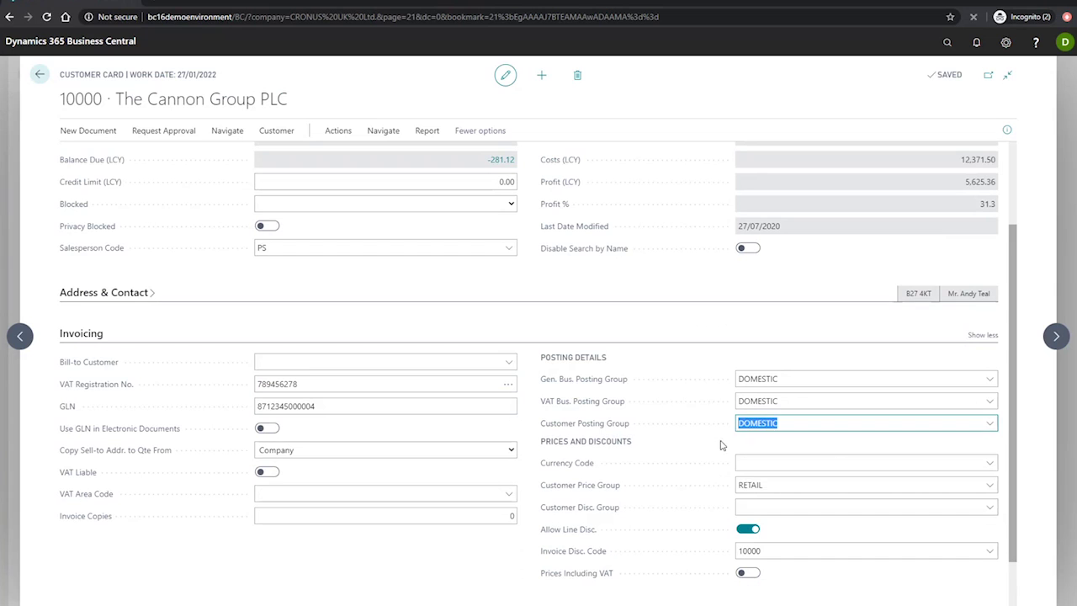
{"action": "left_click", "coordinate": [990, 423]}
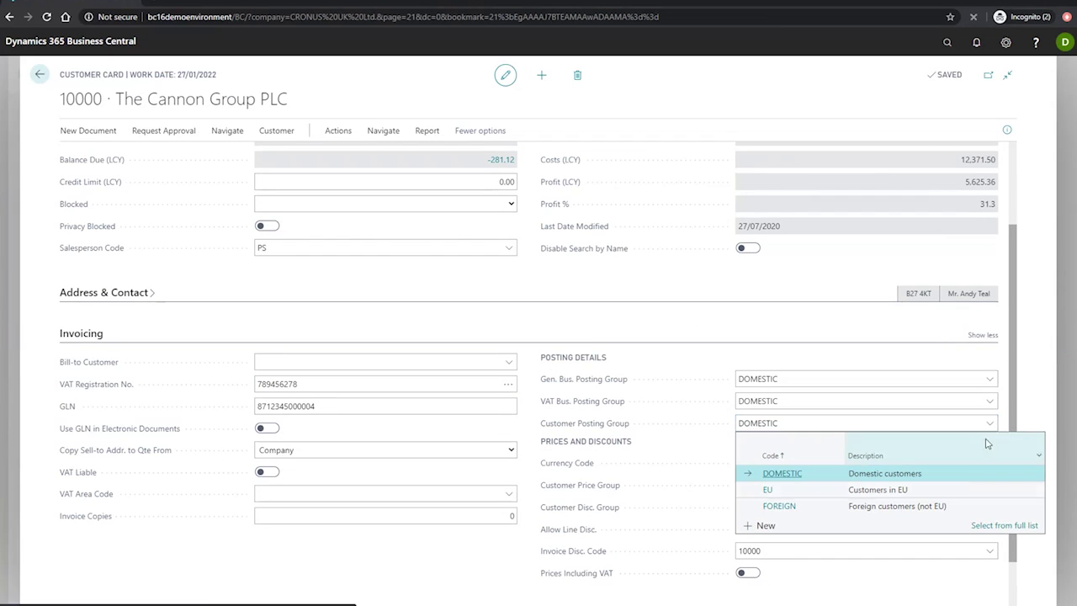
Step: Preview the full posting group list, cancel it, and close the dropdown, keeping DOMESTIC
{"action": "left_click", "coordinate": [1003, 526]}
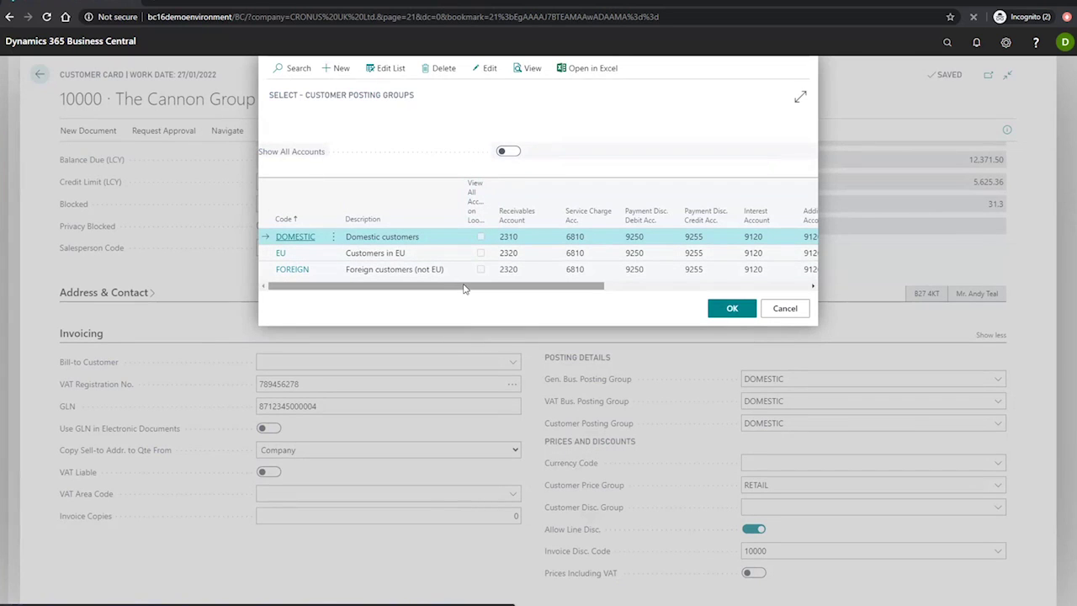
{"action": "left_click_drag", "start_coordinate": [463, 288], "coordinate": [615, 305]}
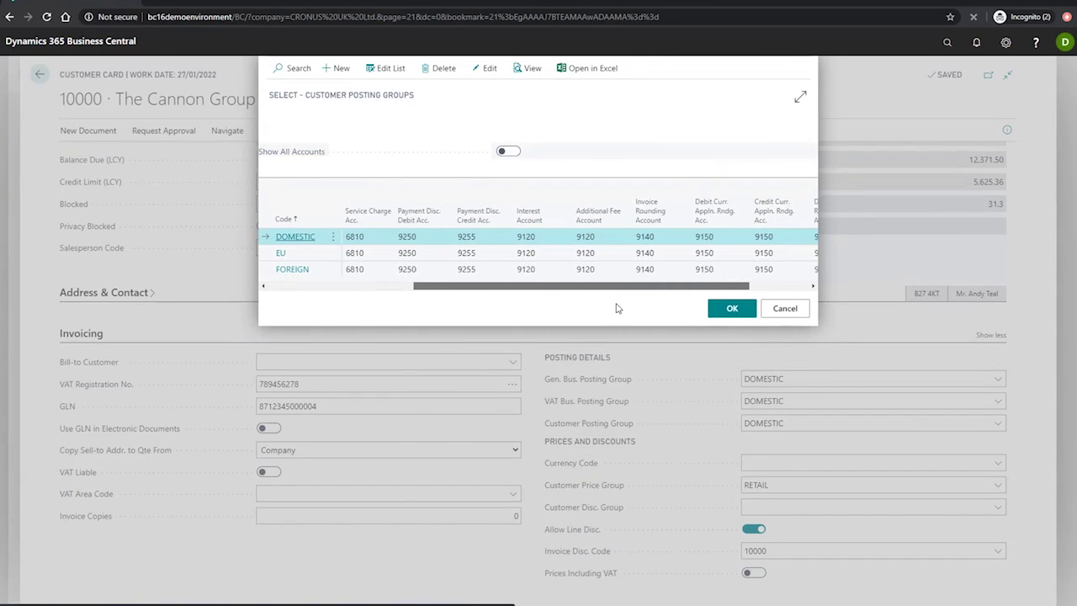
{"action": "left_click", "coordinate": [789, 312]}
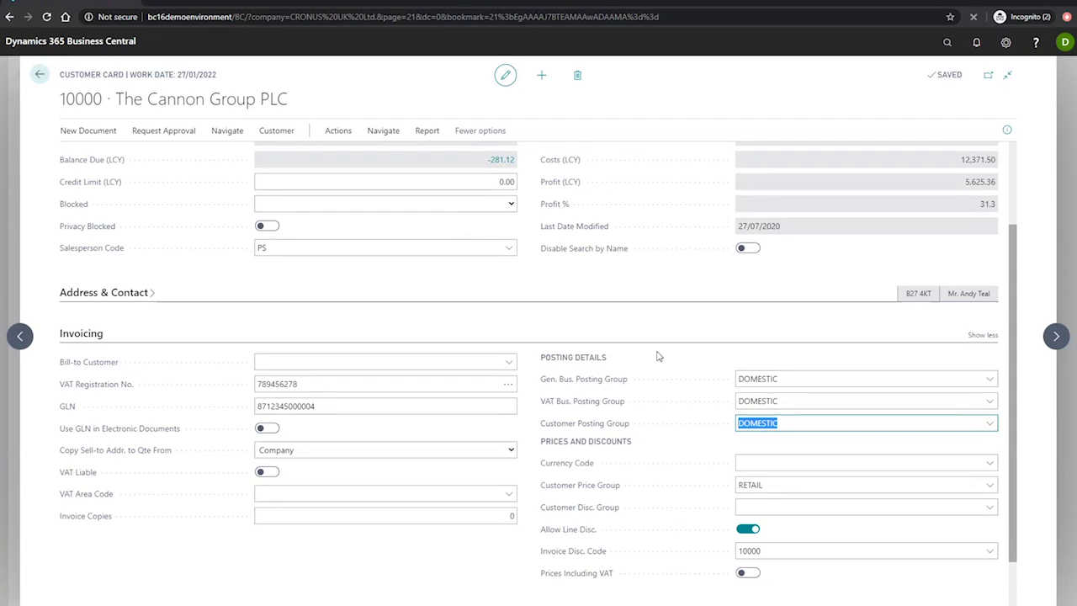
{"action": "left_click", "coordinate": [990, 423]}
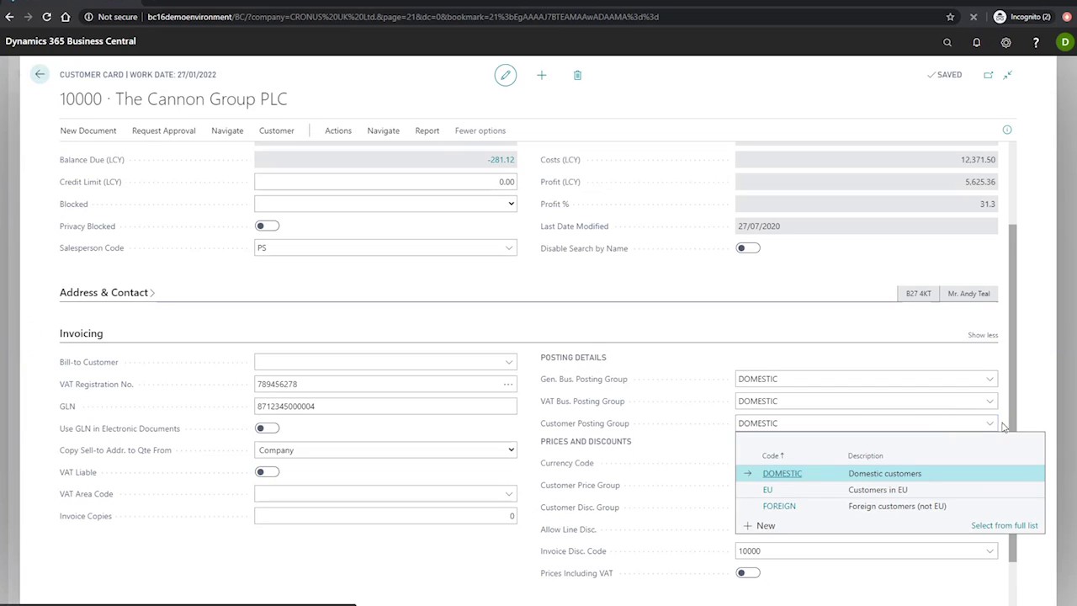
{"action": "left_click", "coordinate": [1003, 427]}
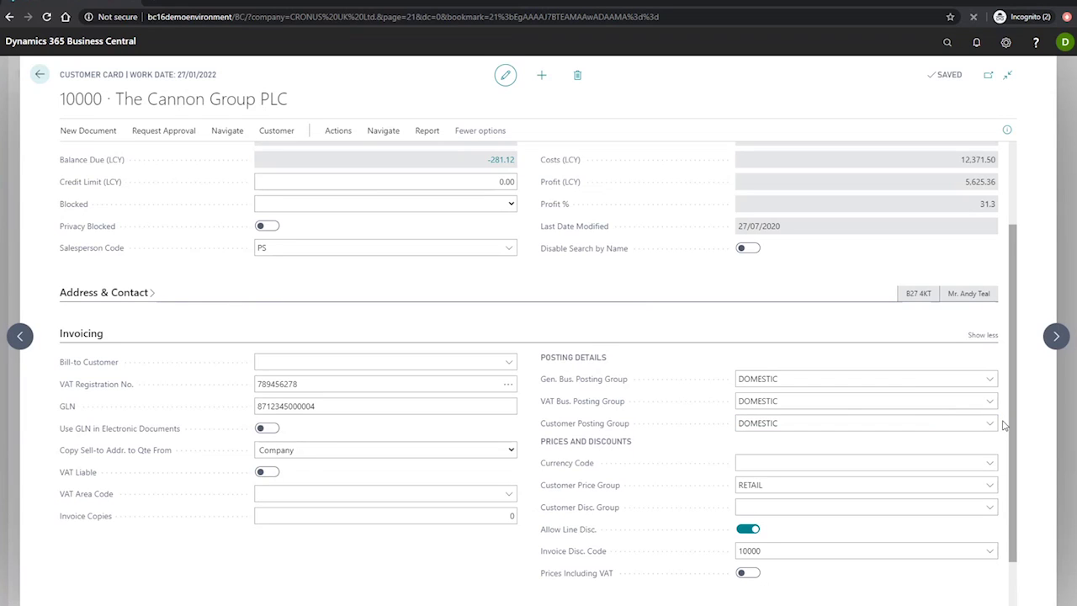